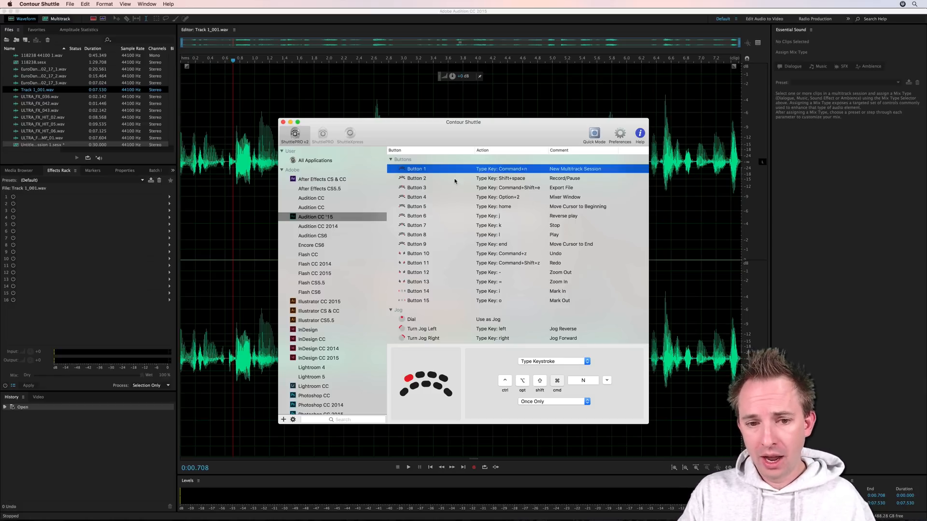
pyautogui.scroll(-3, 524, 288)
pyautogui.scroll(-2, 507, 286)
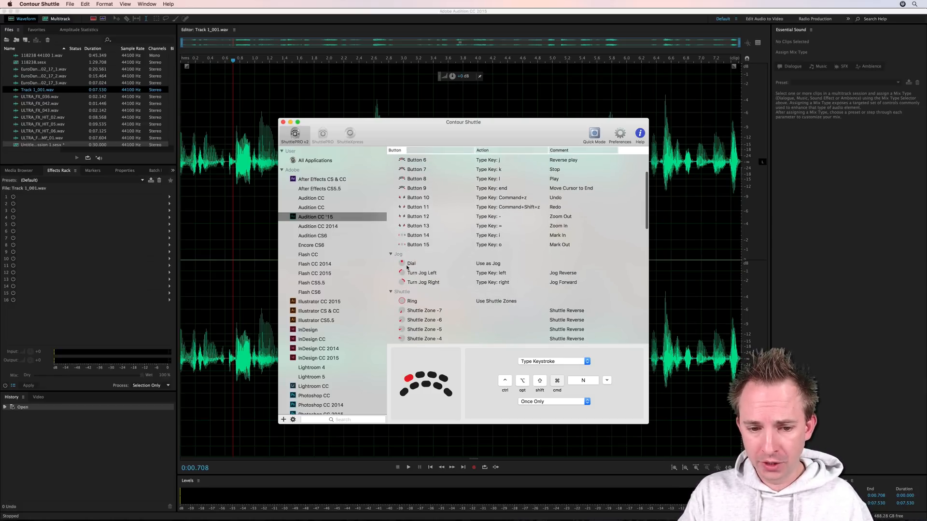
pyautogui.scroll(-2, 453, 284)
pyautogui.scroll(-3, 453, 285)
pyautogui.scroll(5, 453, 285)
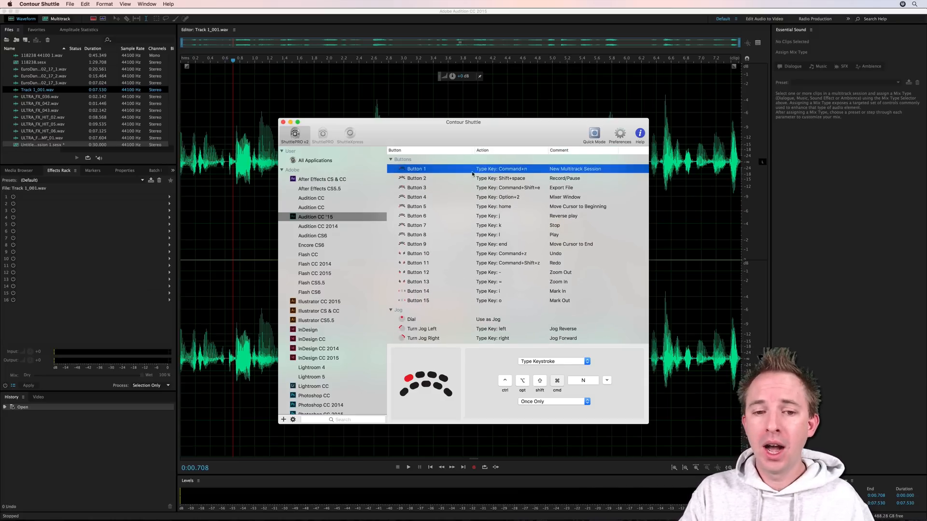
# Keep Button 1's 'New Multitrack Session' comment and review its keystroke repeat options
pyautogui.doubleClick(551, 170)
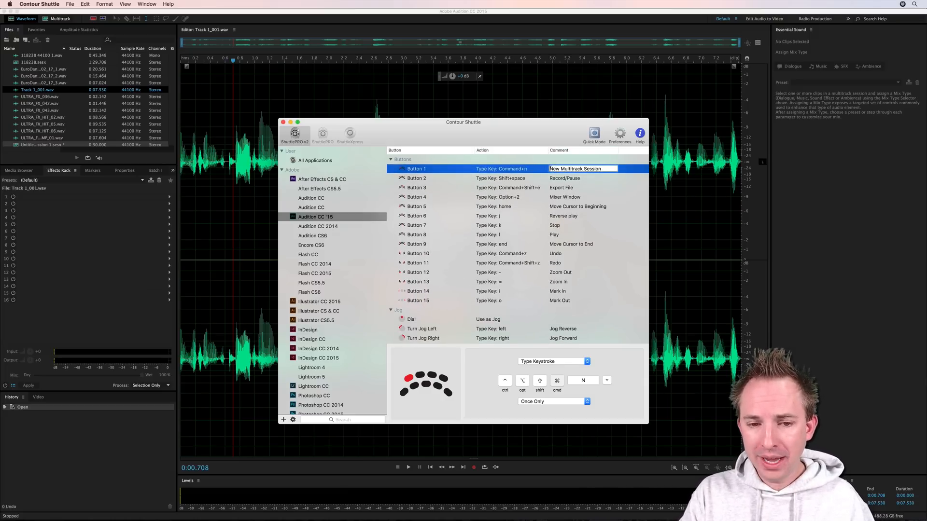
pyautogui.press('Return')
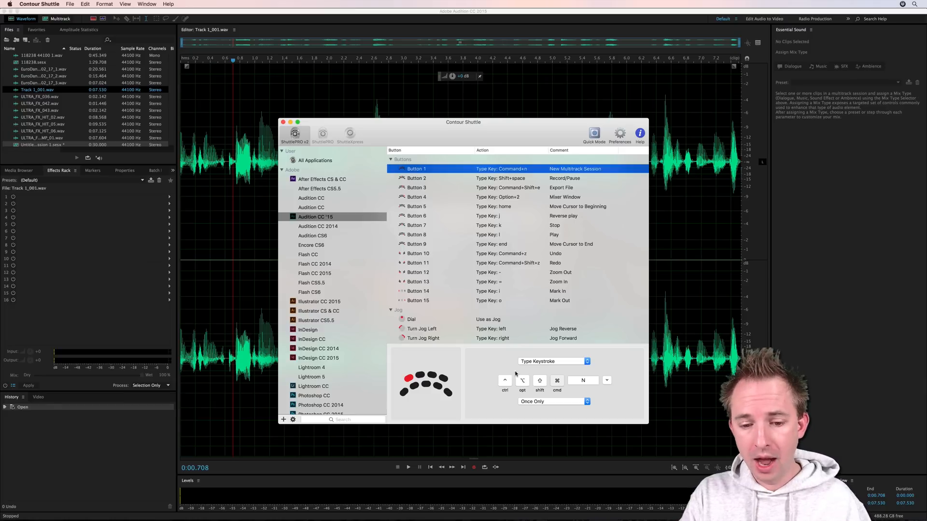
pyautogui.click(556, 404)
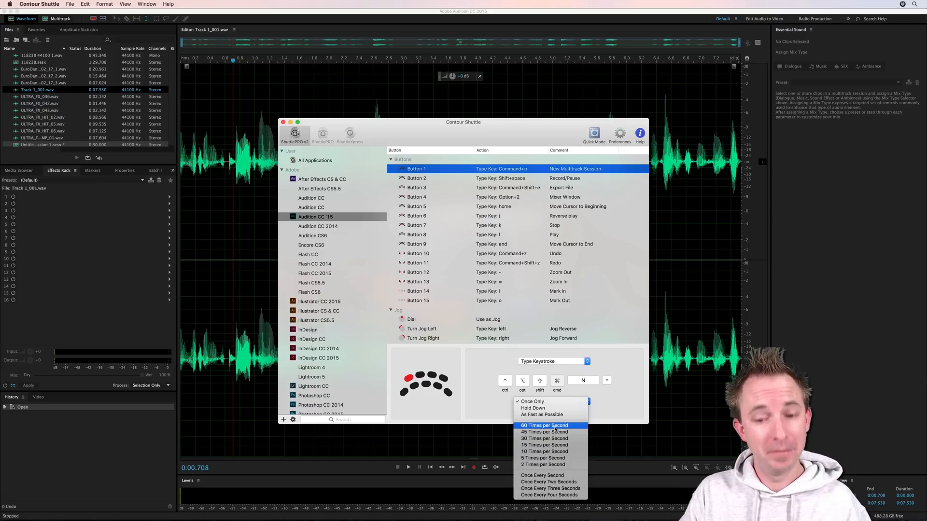
# Change Button 1's action from Type Keystroke to Eject
pyautogui.click(547, 363)
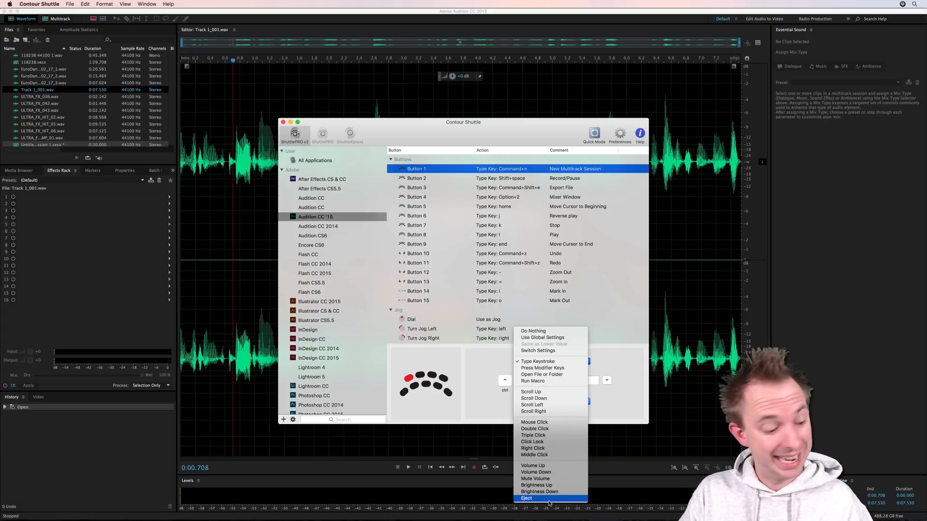
pyautogui.click(549, 500)
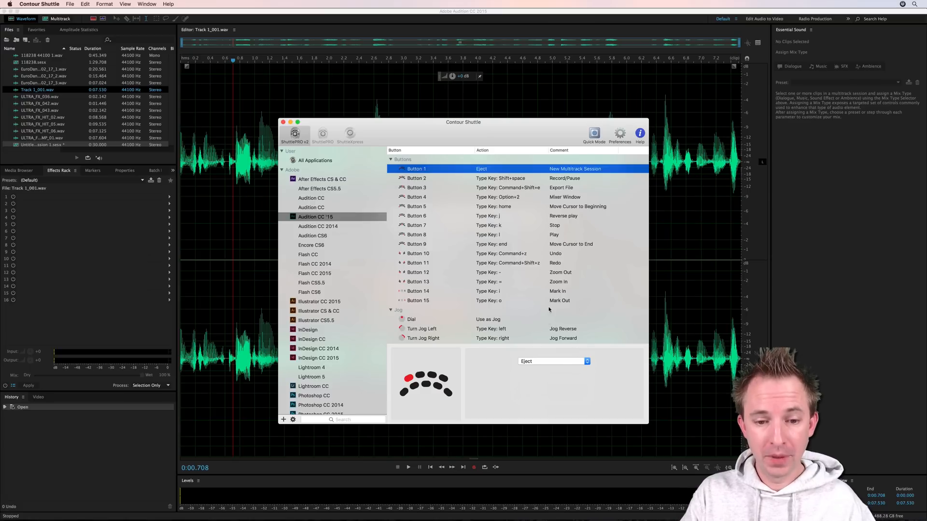
pyautogui.scroll(-5, 540, 297)
pyautogui.scroll(5, 478, 239)
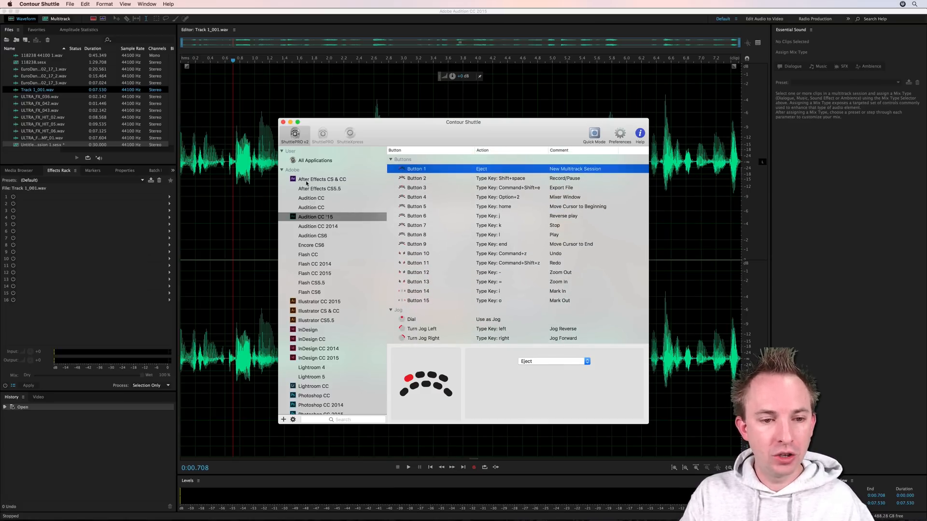
pyautogui.scroll(-2, 313, 222)
pyautogui.scroll(-5, 314, 222)
pyautogui.scroll(-5, 322, 239)
pyautogui.scroll(-5, 334, 261)
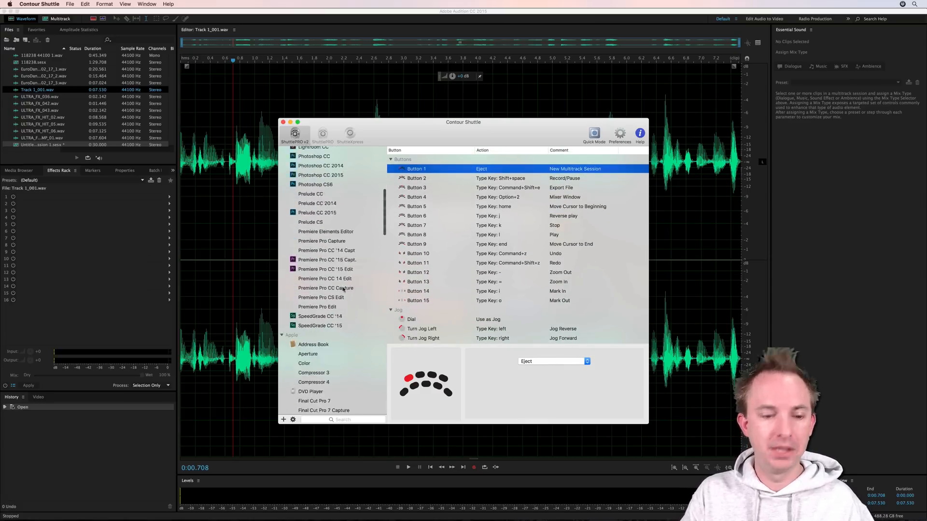
pyautogui.scroll(-5, 342, 288)
pyautogui.scroll(-5, 342, 287)
pyautogui.scroll(-5, 343, 288)
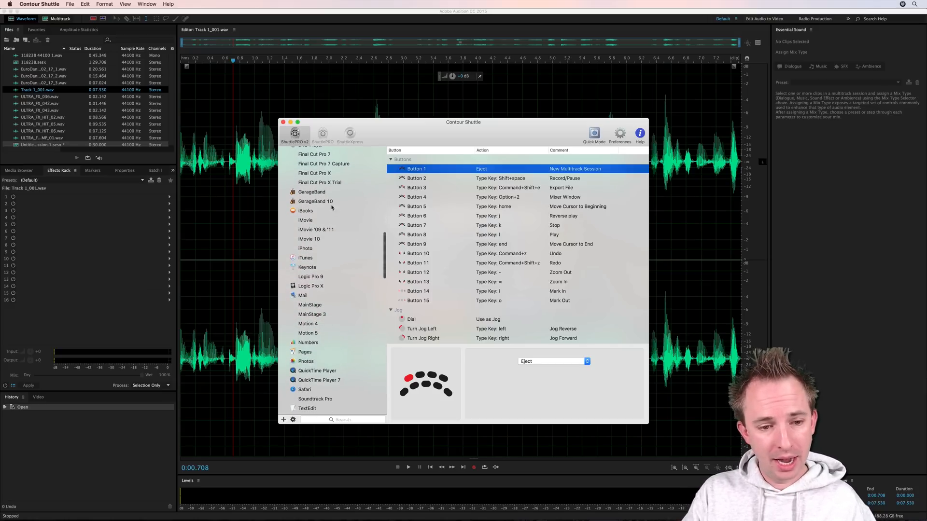
pyautogui.scroll(-5, 327, 221)
pyautogui.scroll(-3, 327, 221)
pyautogui.scroll(-2, 328, 223)
pyautogui.scroll(-1, 328, 226)
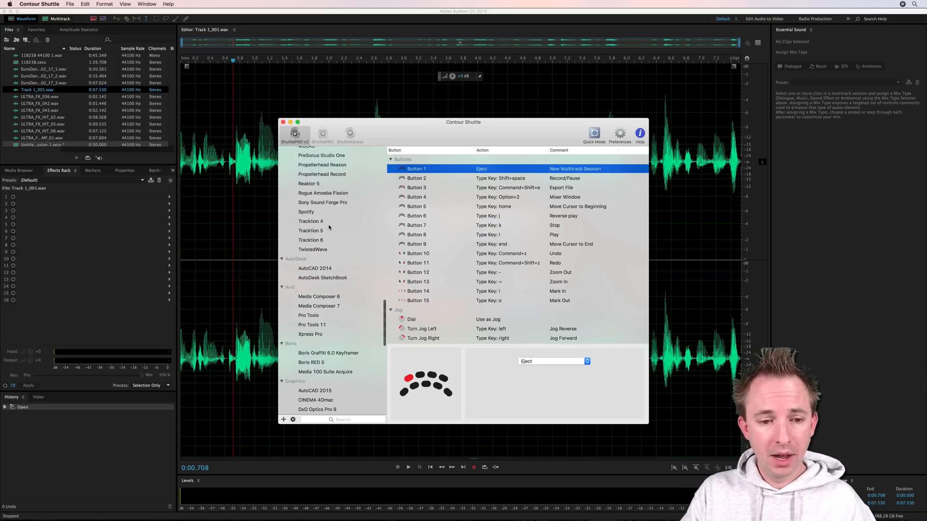
pyautogui.scroll(2, 329, 228)
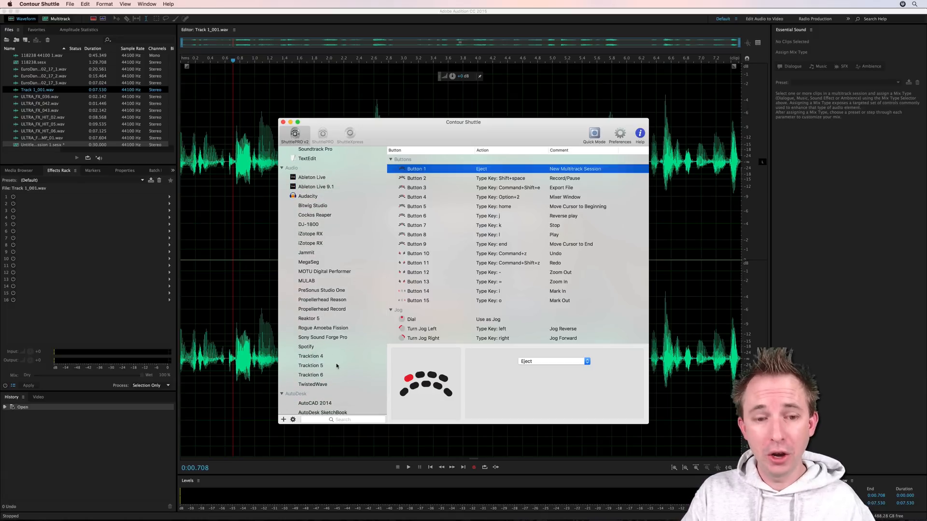
pyautogui.scroll(3, 336, 366)
pyautogui.scroll(3, 336, 366)
pyautogui.scroll(3, 337, 366)
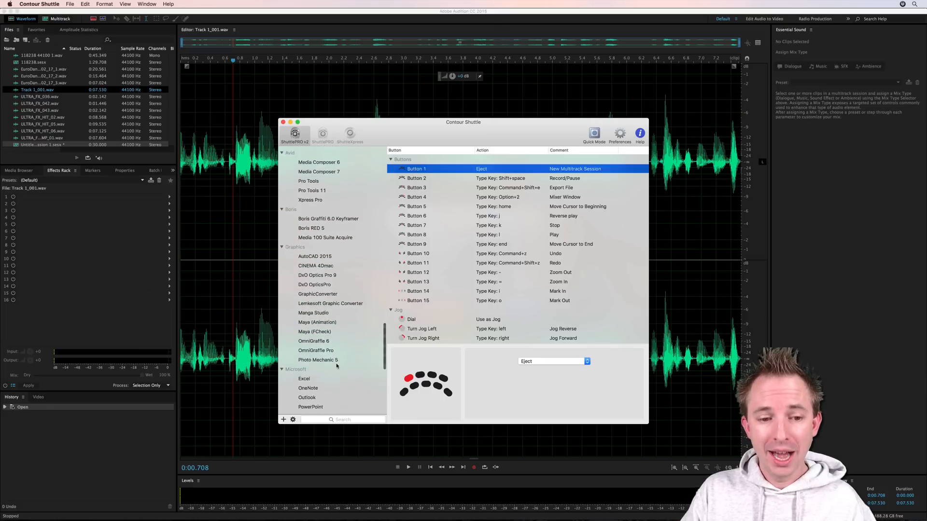
pyautogui.scroll(3, 336, 366)
pyautogui.scroll(-2, 337, 365)
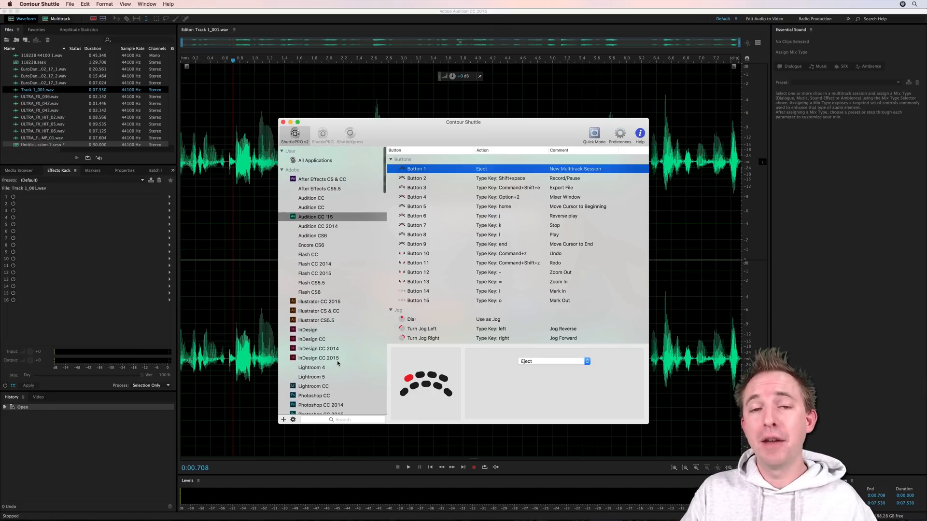